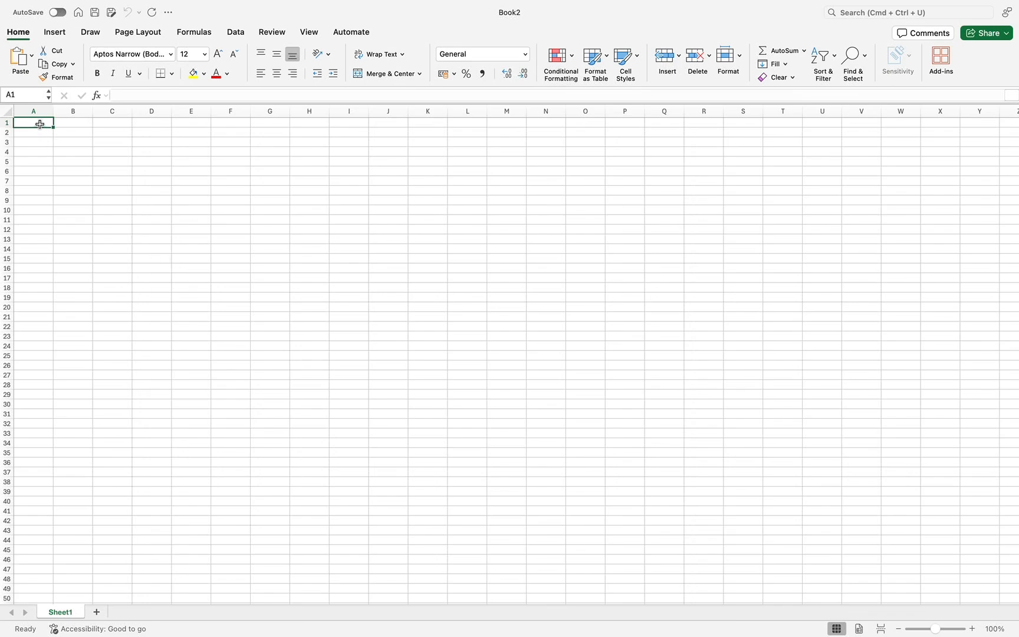
Enter the column headers Name in cell A1 and Score in cell B1
text(Name)
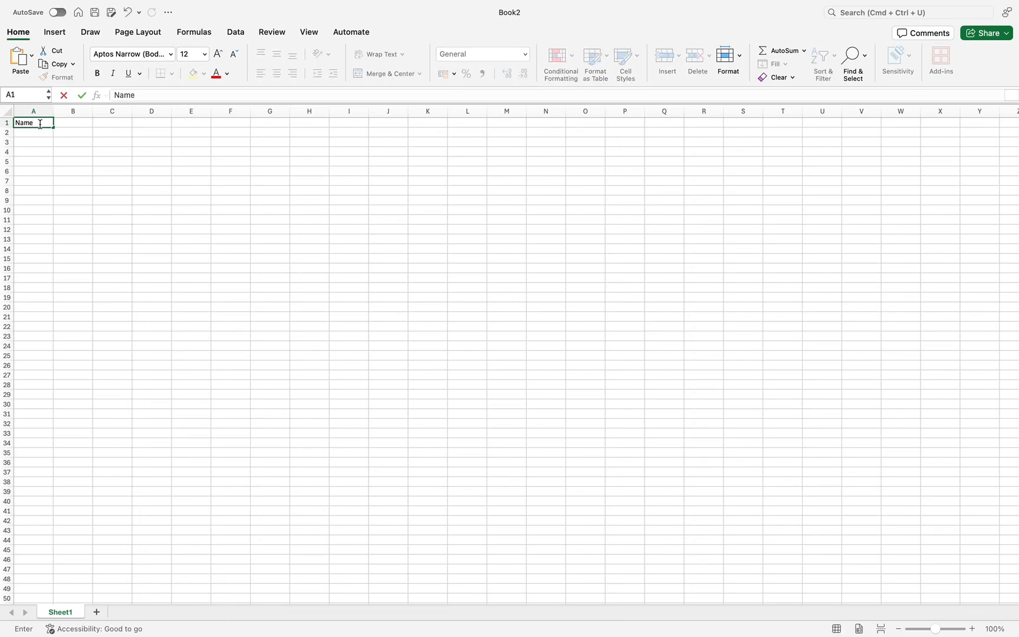
click(61, 123)
text(S)
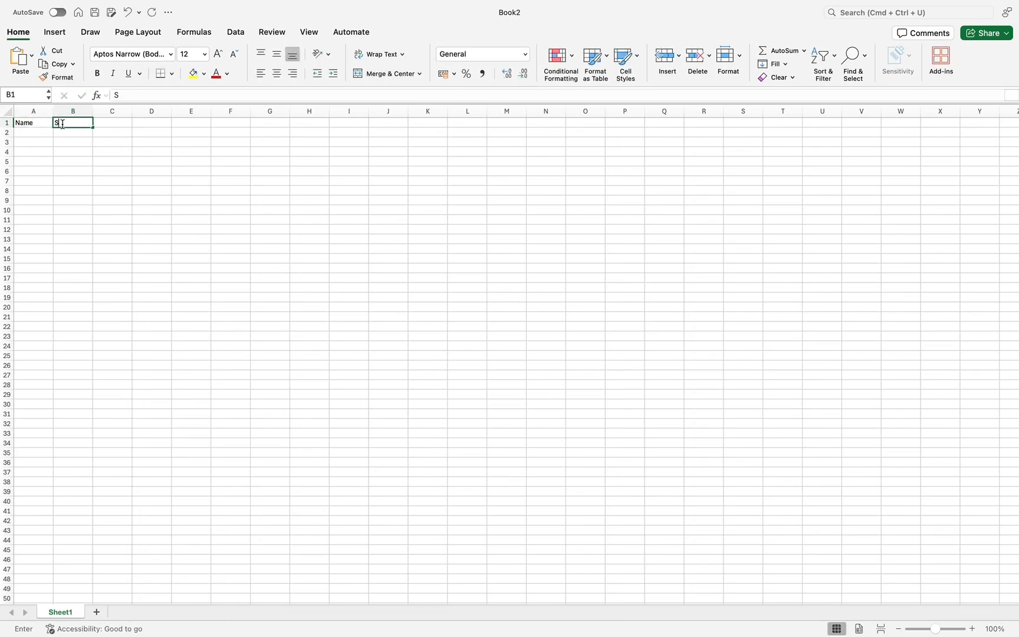
text(core)
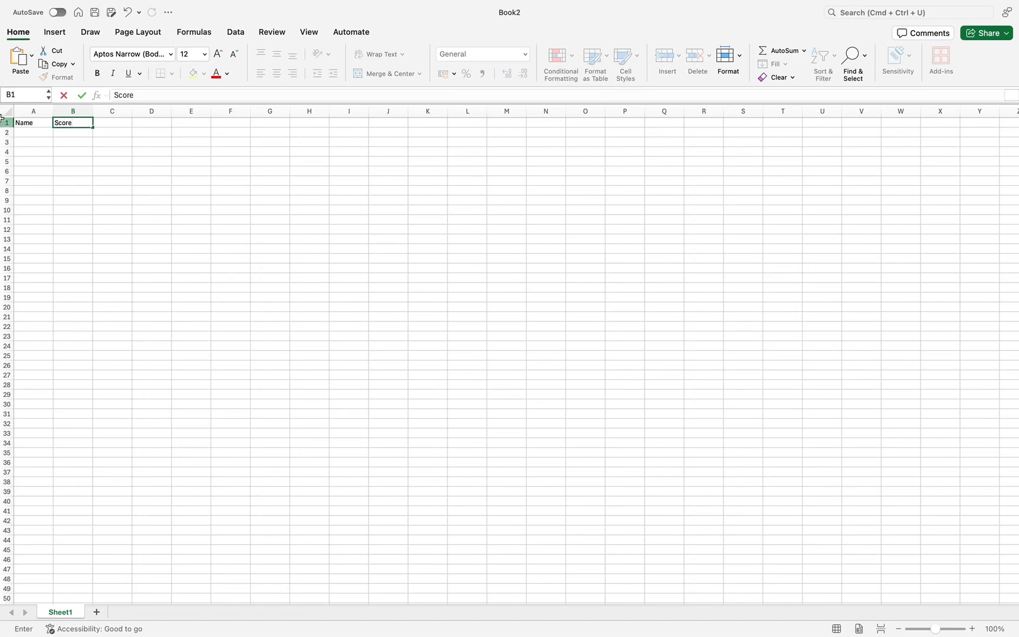
Fill rows 2 and 3 with two students' first names in column A and the scores 85 and 70 in column B
click(40, 131)
text(Ali)
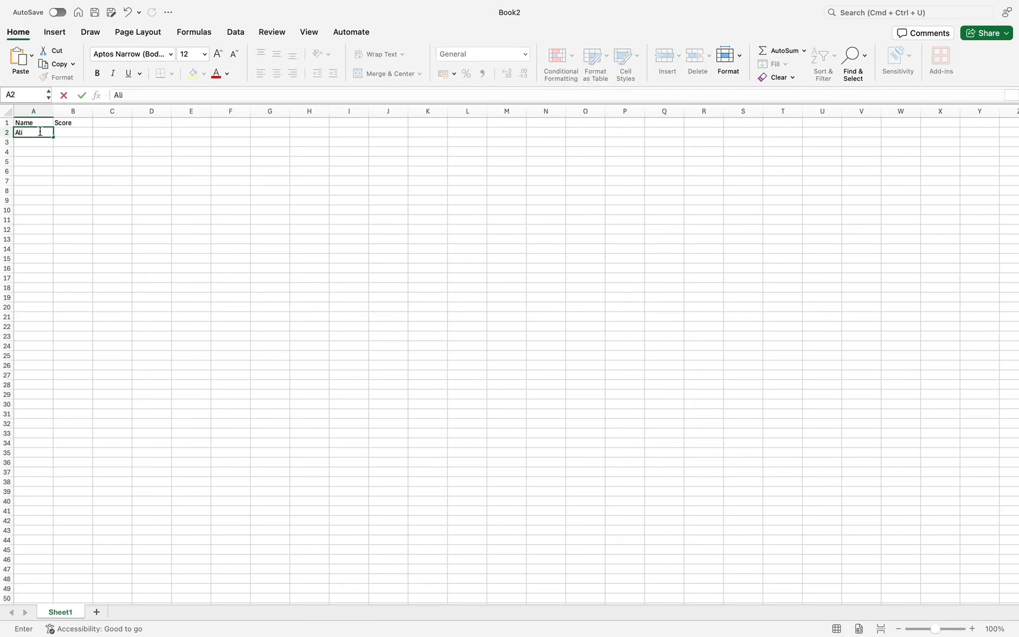
click(67, 135)
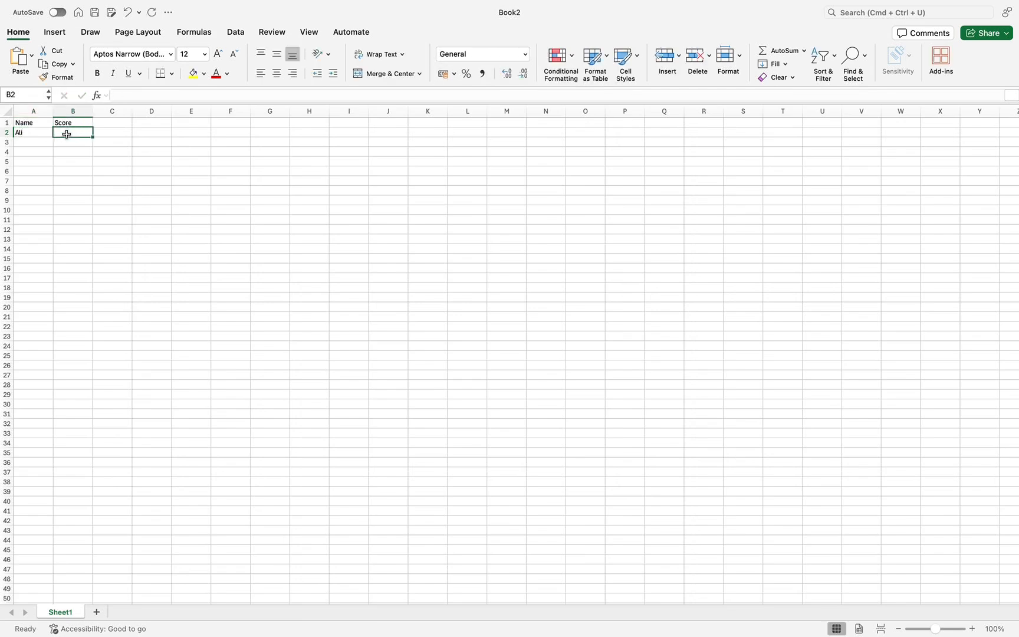
text(85)
click(32, 144)
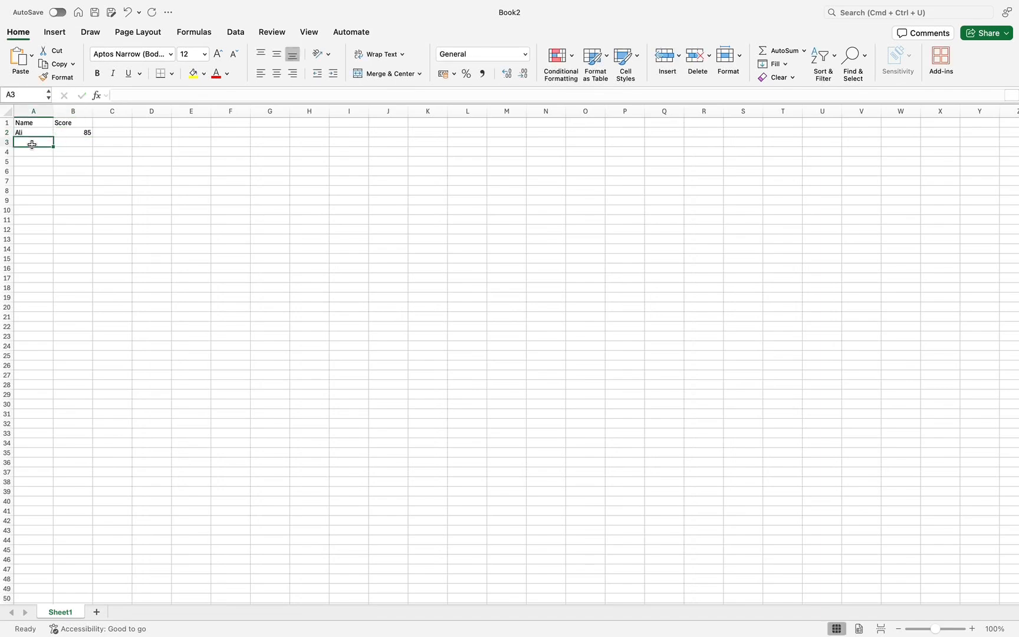
text(John)
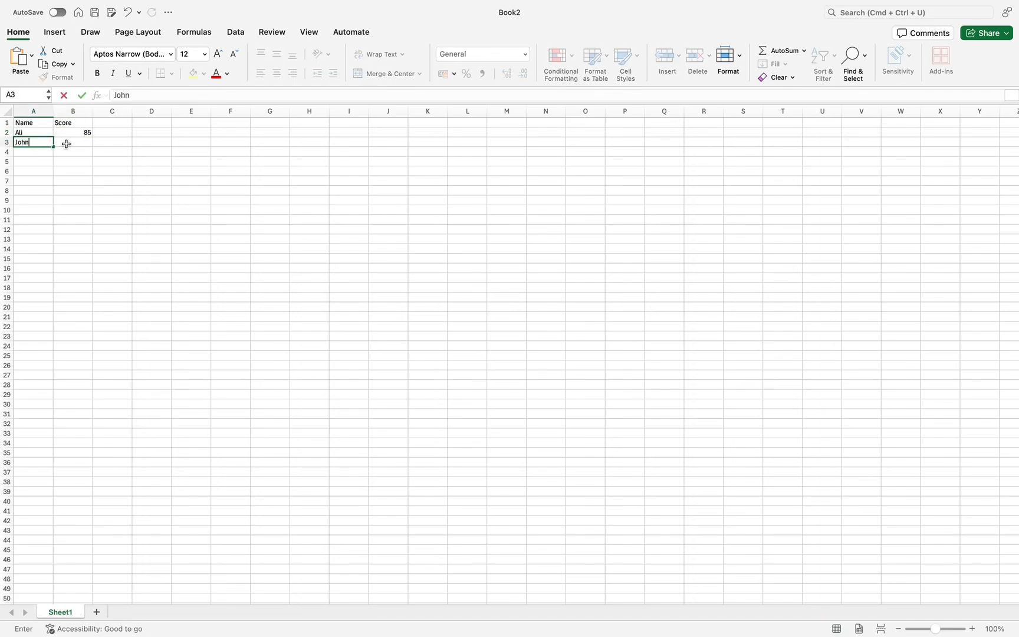
click(67, 144)
text(70)
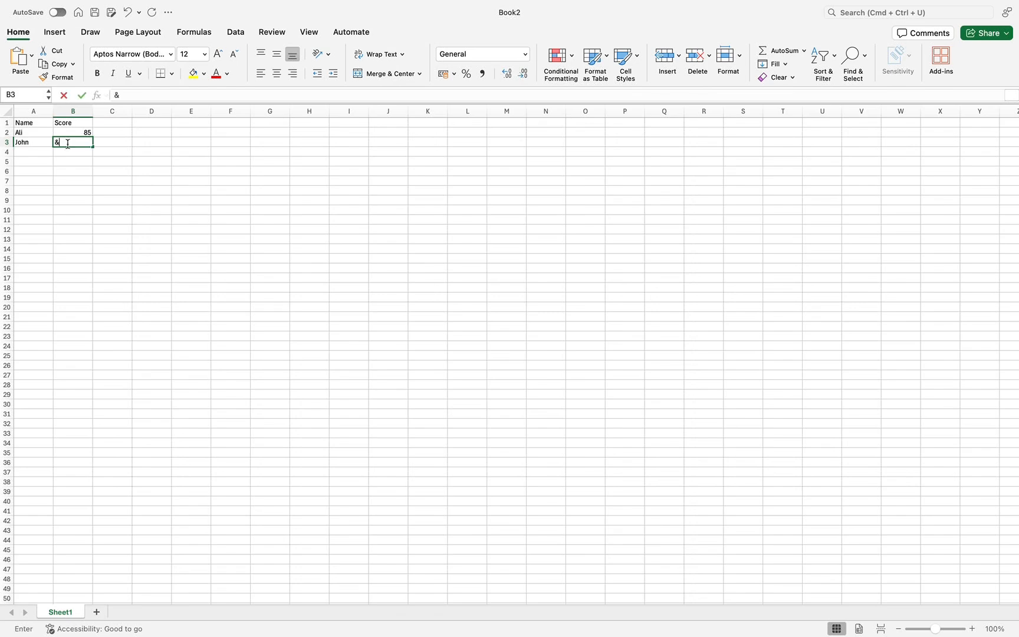
Fill rows 4 and 5 with two more students' first names in column A and the scores 90 and 60 in column B
click(38, 151)
text(Sara)
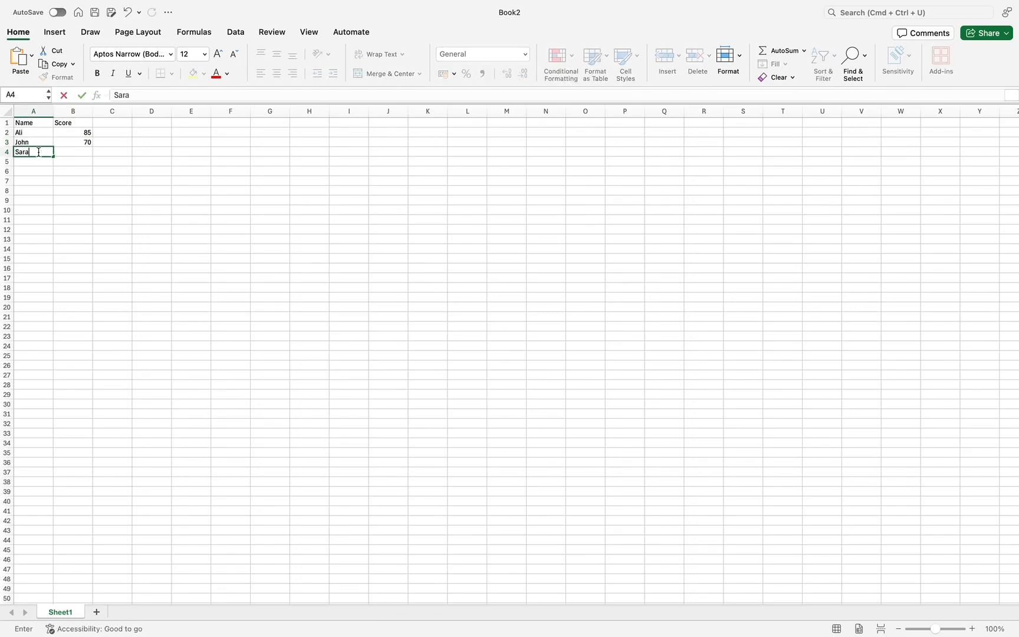
click(71, 160)
click(69, 154)
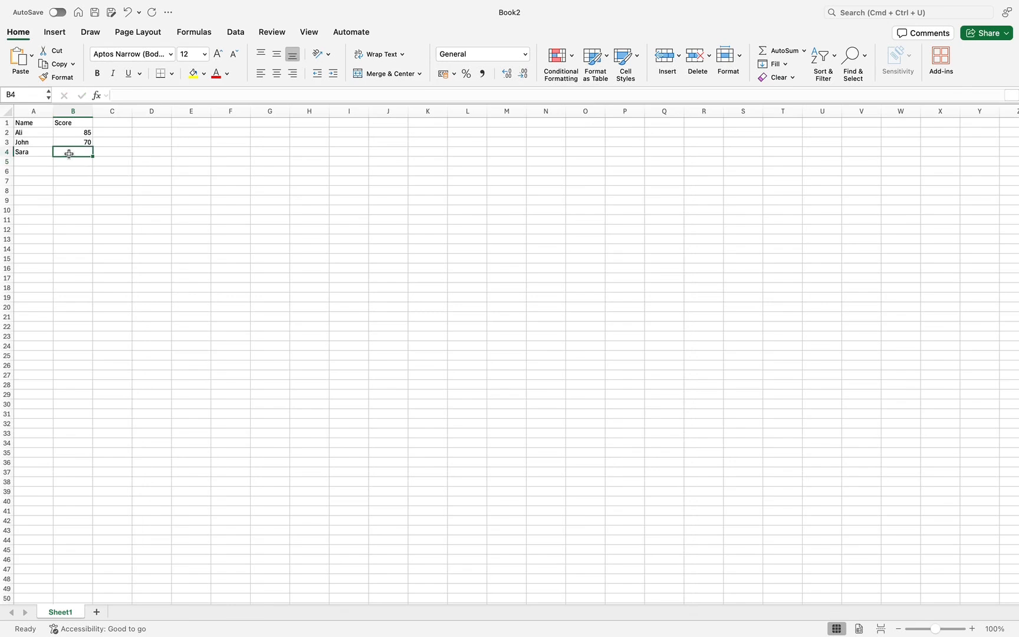
text(90)
click(35, 162)
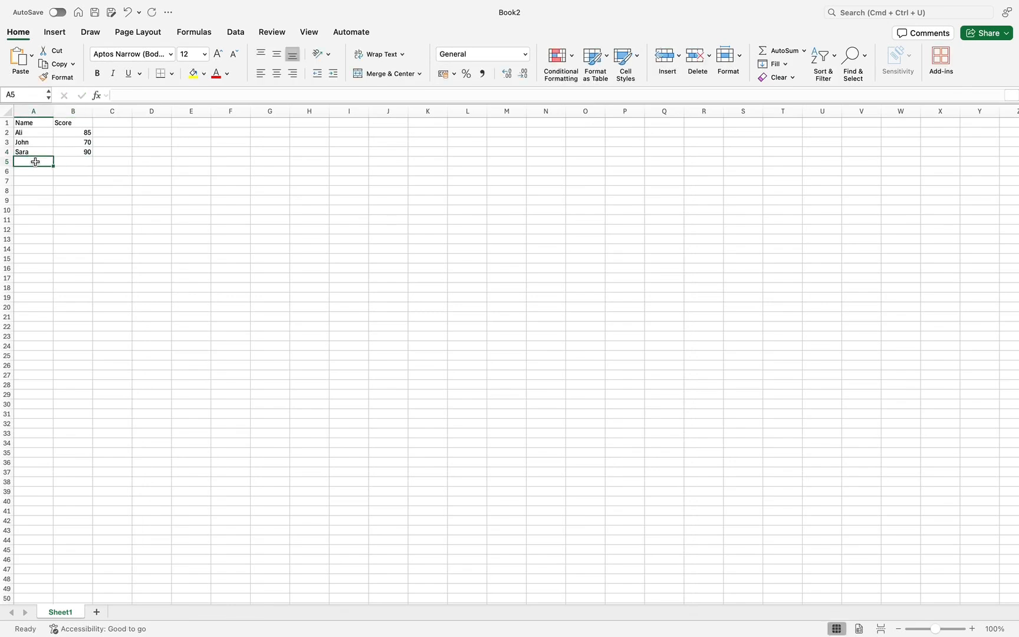
text(Mike)
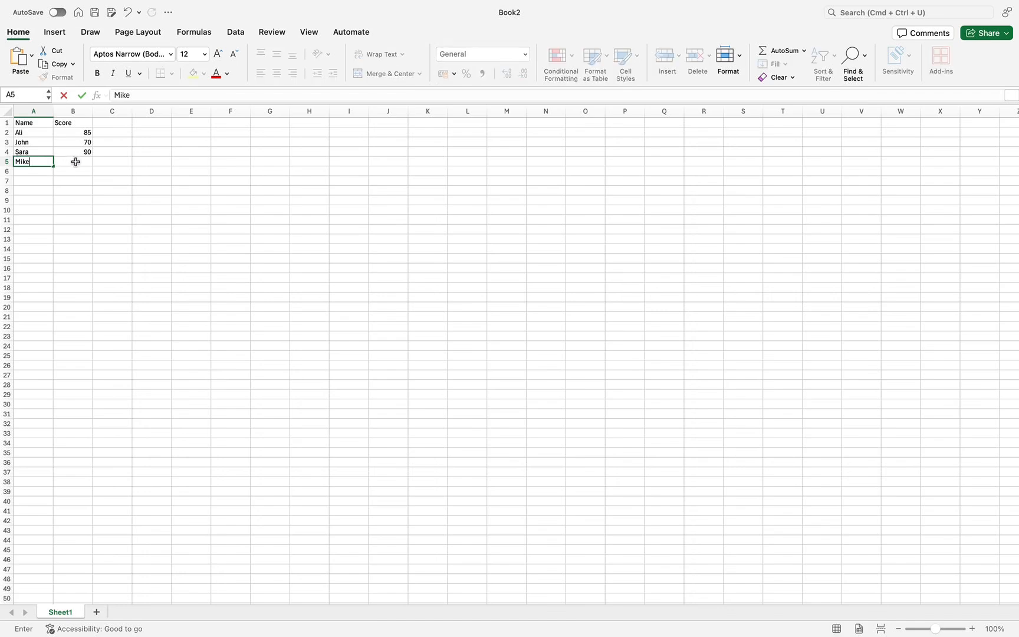
click(75, 162)
text(60)
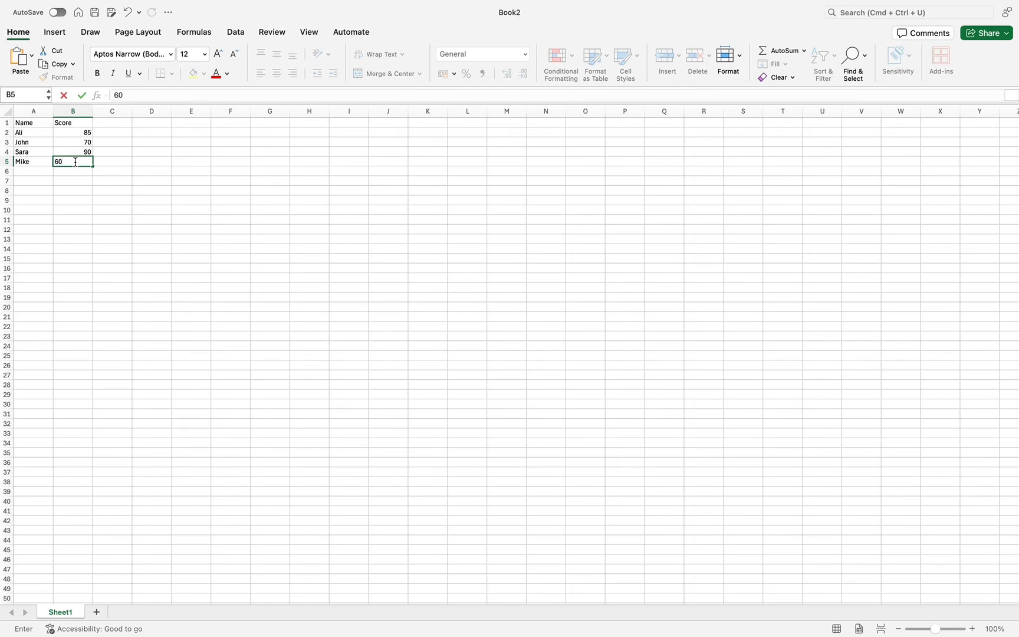
Insert a recommended Clustered Column chart from the data in A2:B5
drag(21, 130, 62, 158)
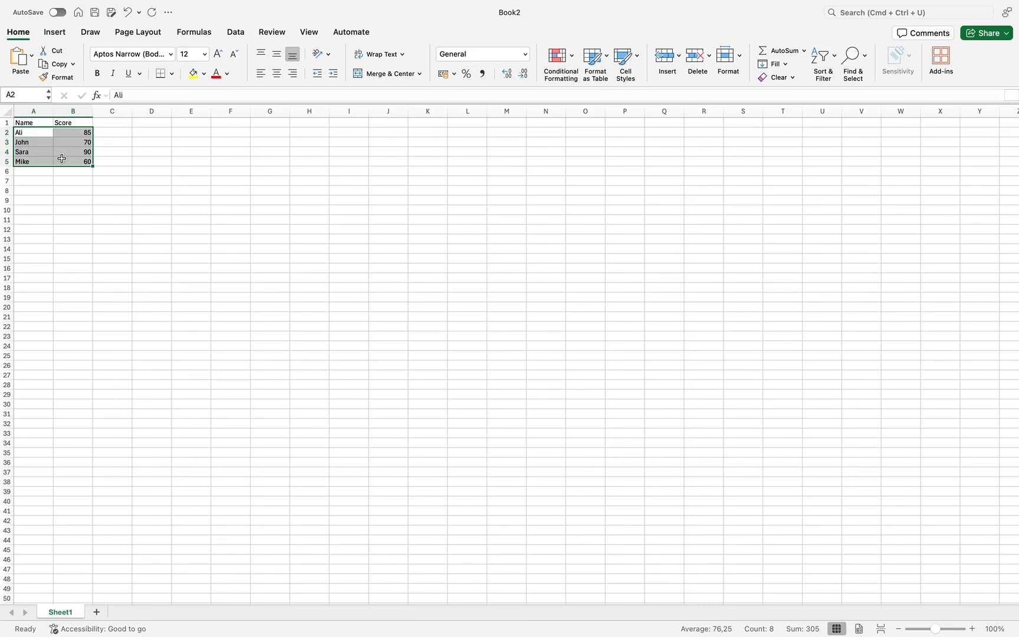
click(56, 33)
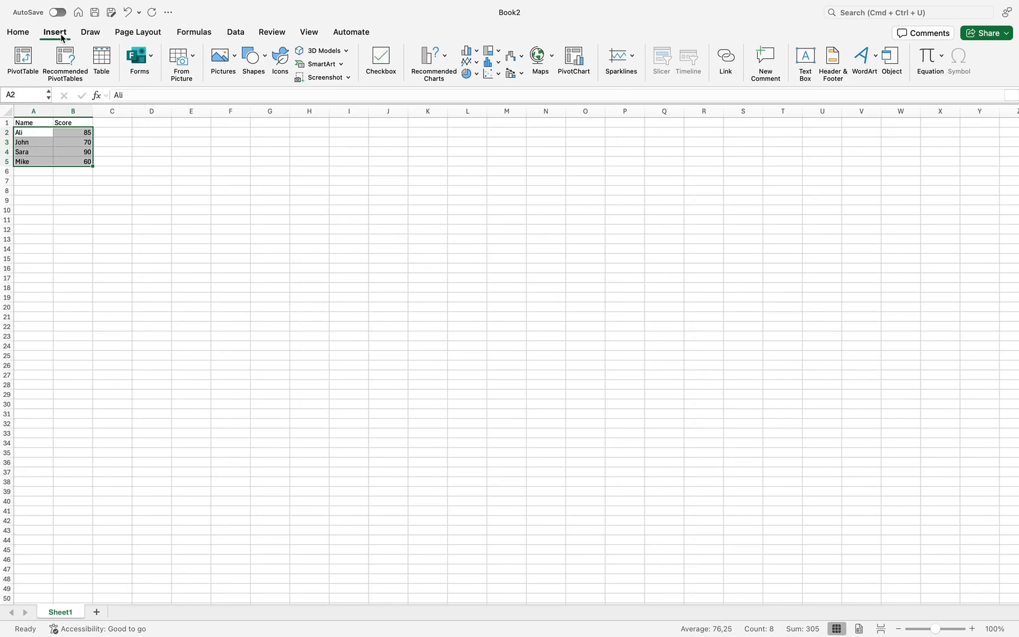
click(438, 57)
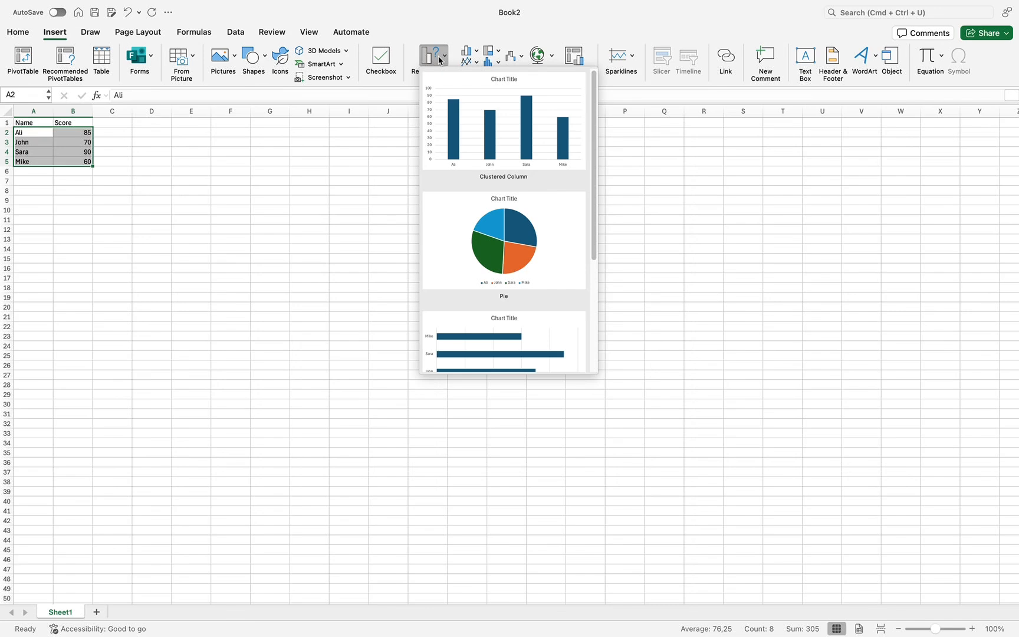
scroll(513, 158, down, 5)
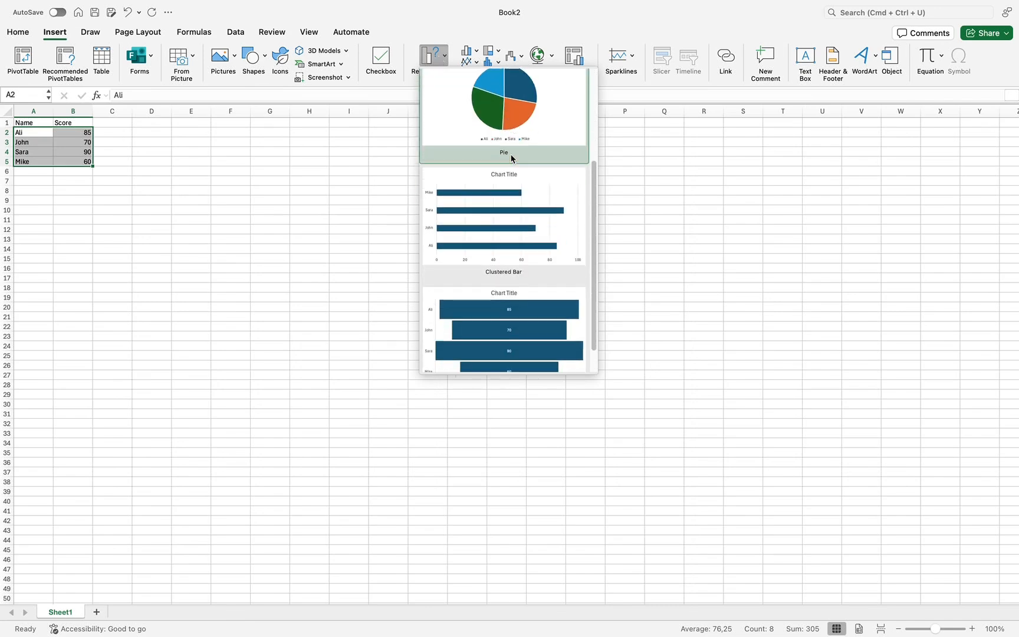
scroll(512, 158, down, 2)
scroll(499, 199, up, 5)
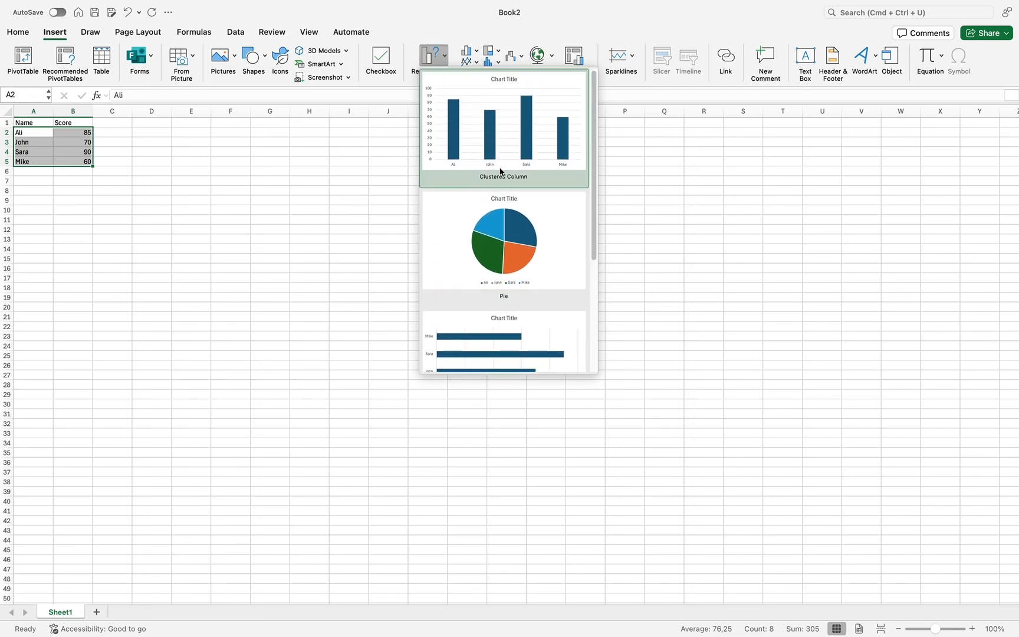
click(500, 162)
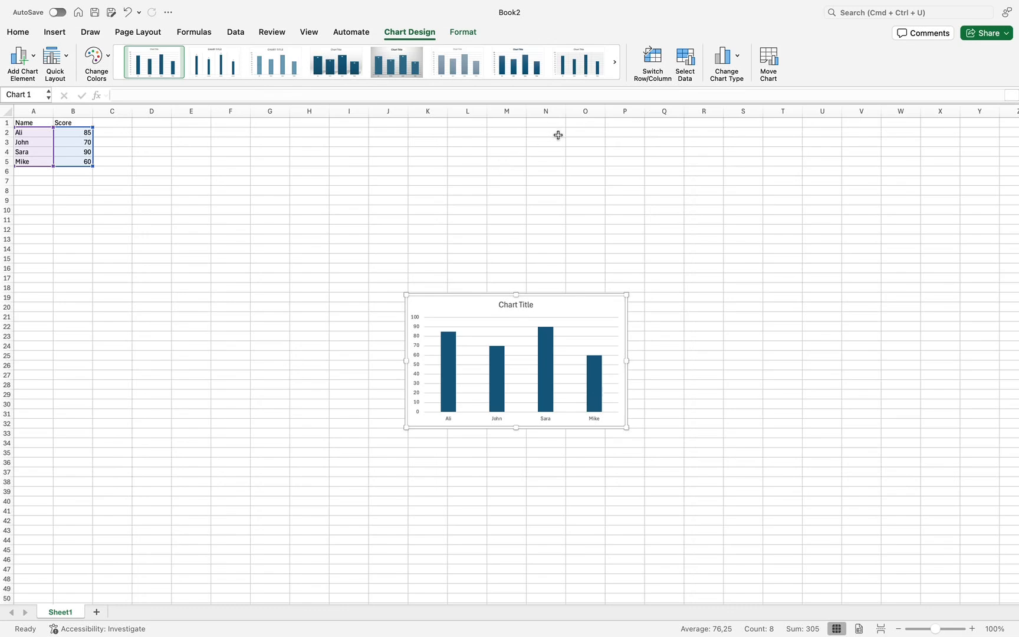
Replace the chart's placeholder title with "Student Scores"
click(529, 305)
click(534, 304)
key(BackSpace)
key(BackSpace)
key(BackSpace)
key(BackSpace)
key(BackSpace)
key(BackSpace)
key(BackSpace)
key(BackSpace)
key(BackSpace)
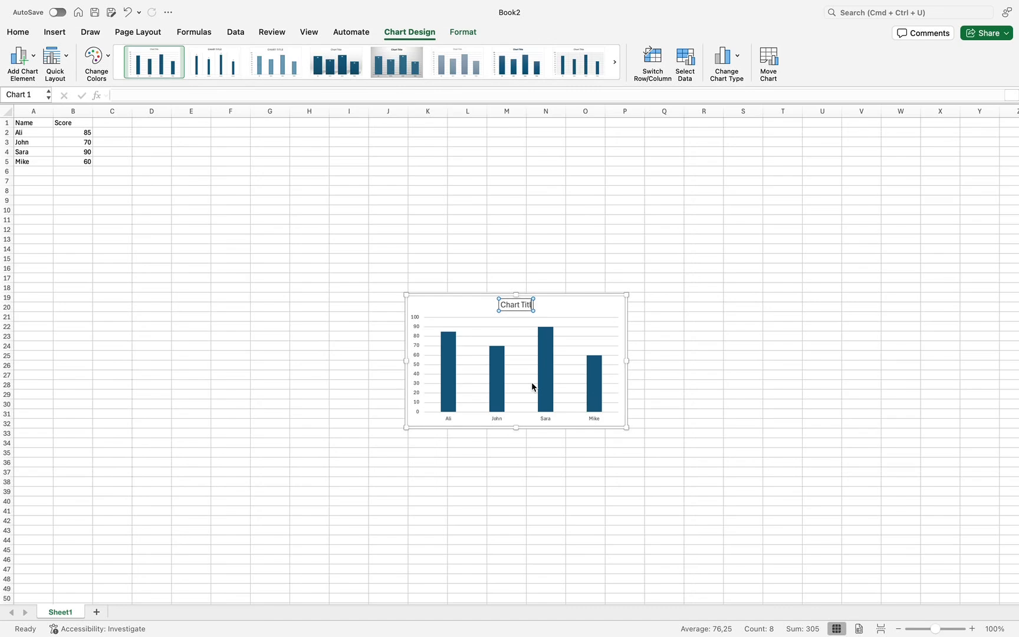
key(BackSpace)
key(BackSpace)
text(Student Scores)
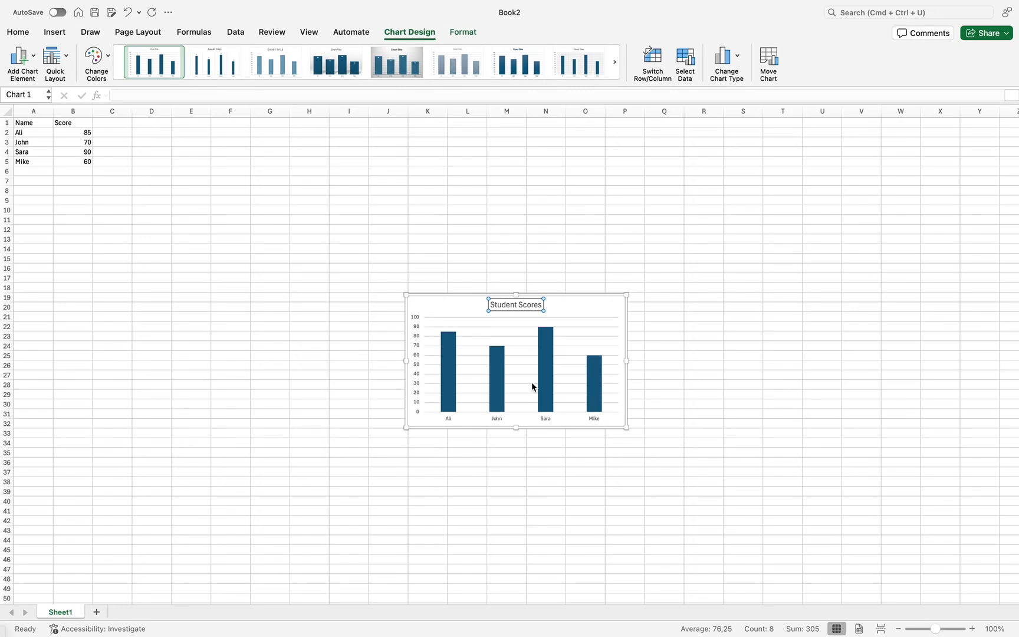
Apply the chart style with a grey gradient background, wide columns and data labels to the whole chart
click(563, 384)
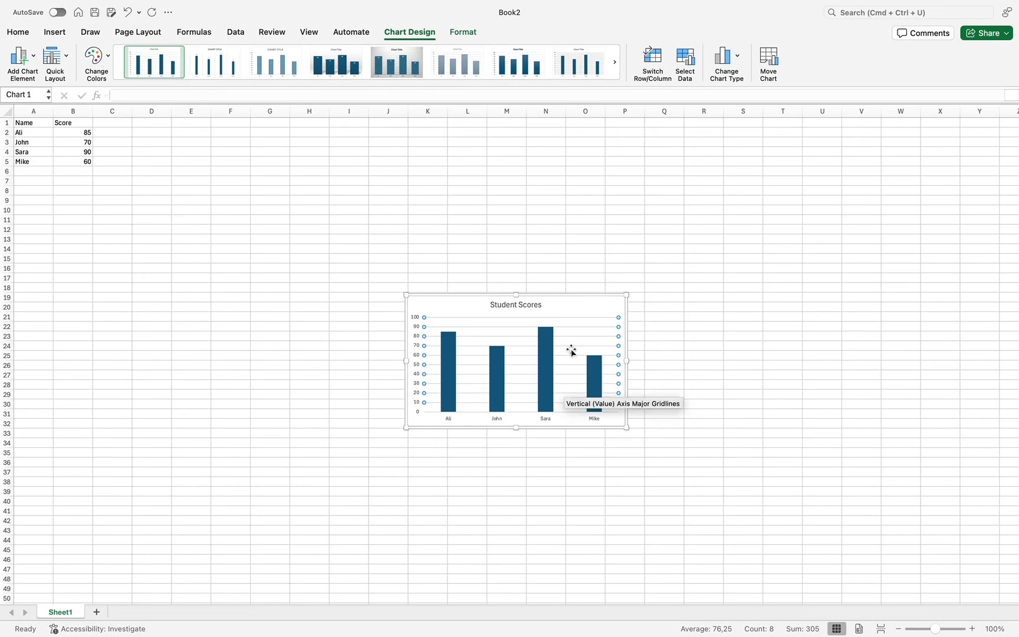
click(566, 305)
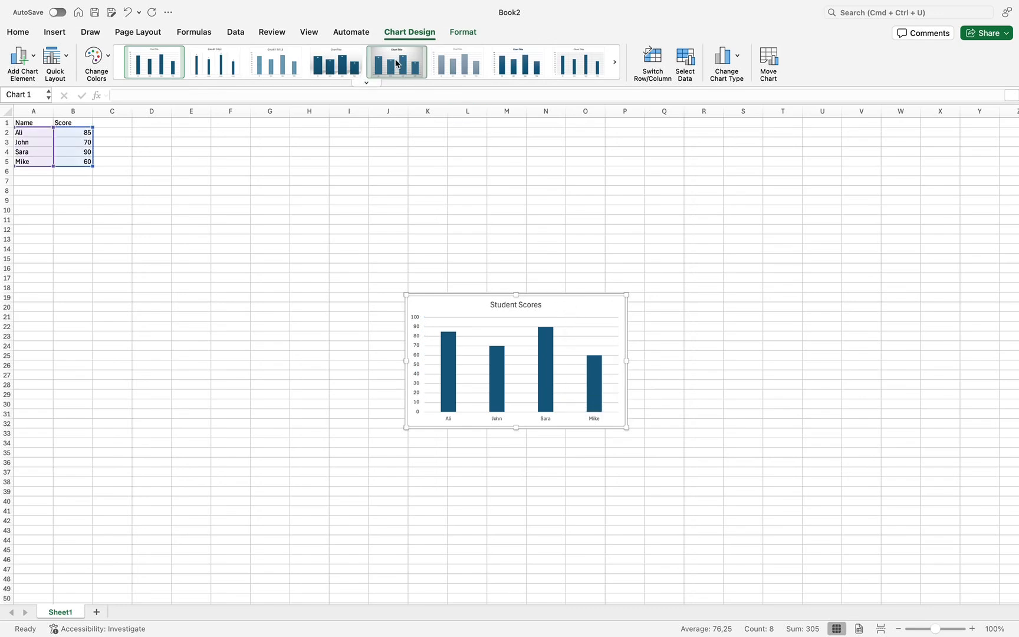
click(396, 64)
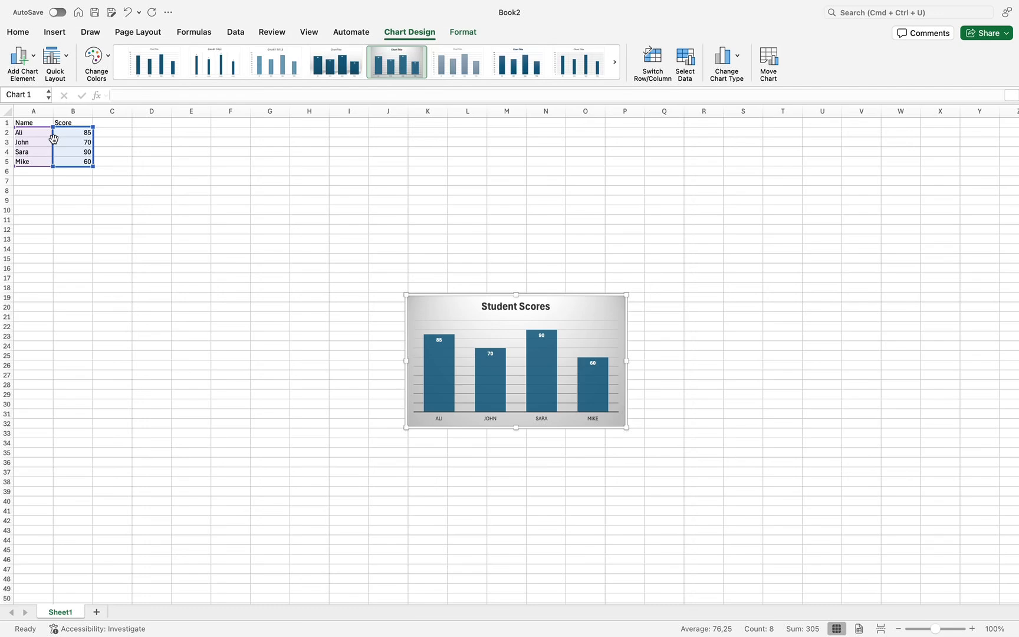
drag(59, 219, 234, 349)
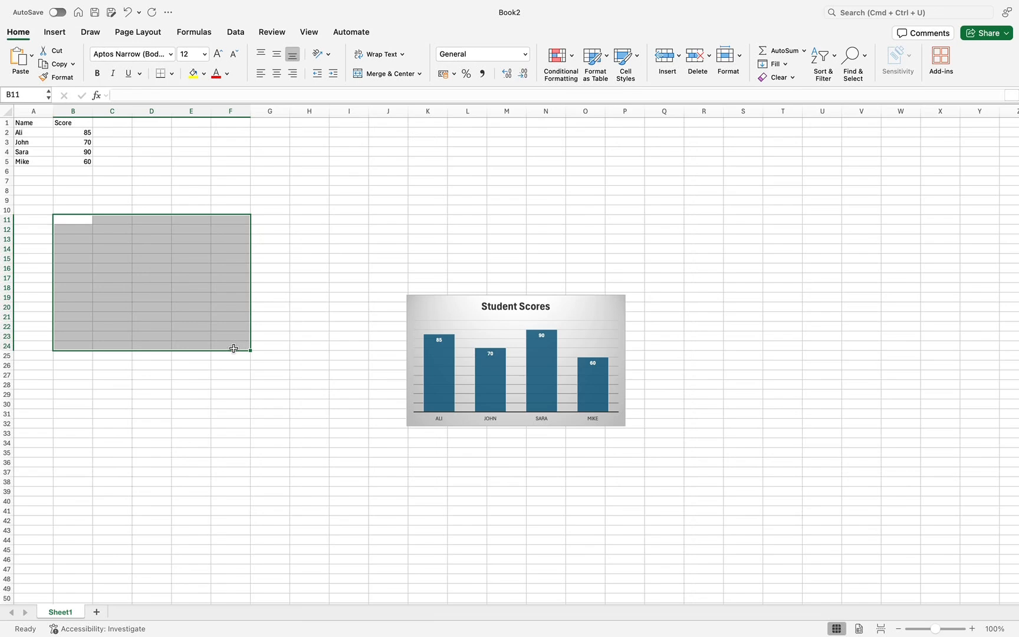
drag(190, 223, 294, 252)
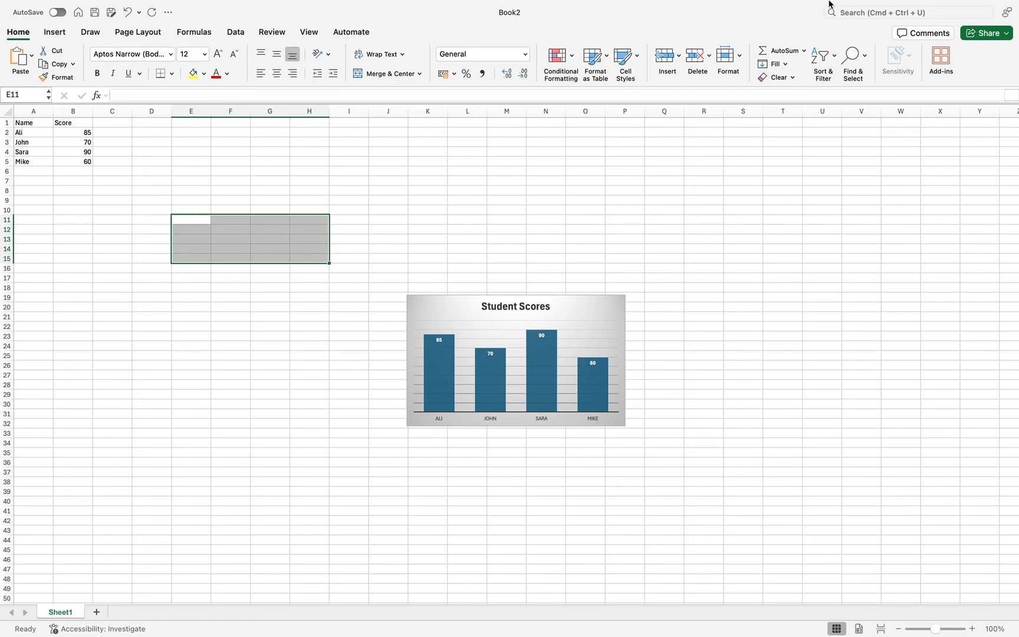
mouse_move(765, 5)
drag(73, 219, 234, 348)
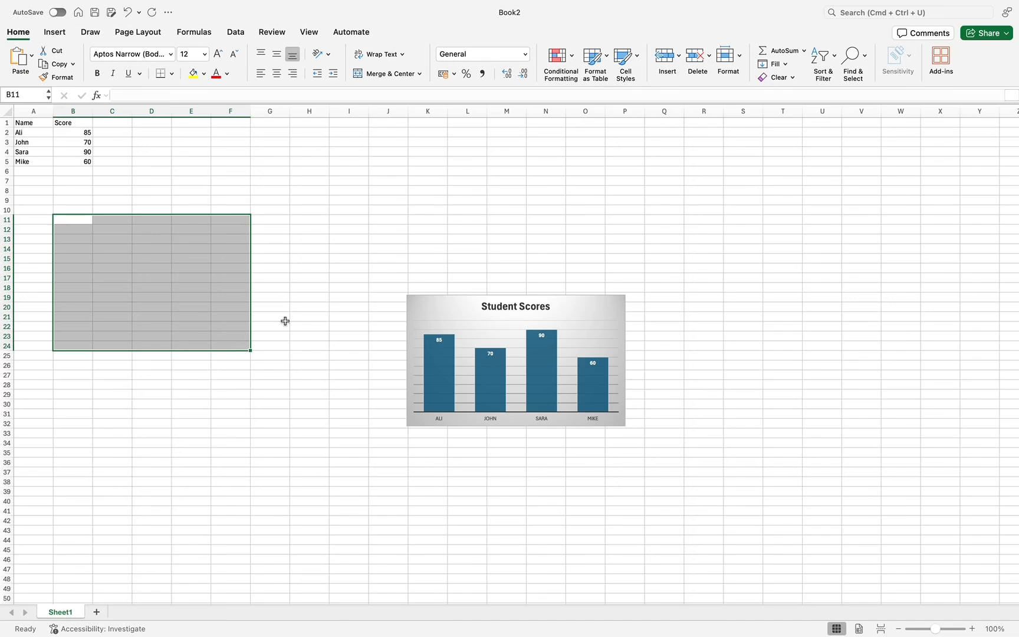
drag(190, 220, 294, 254)
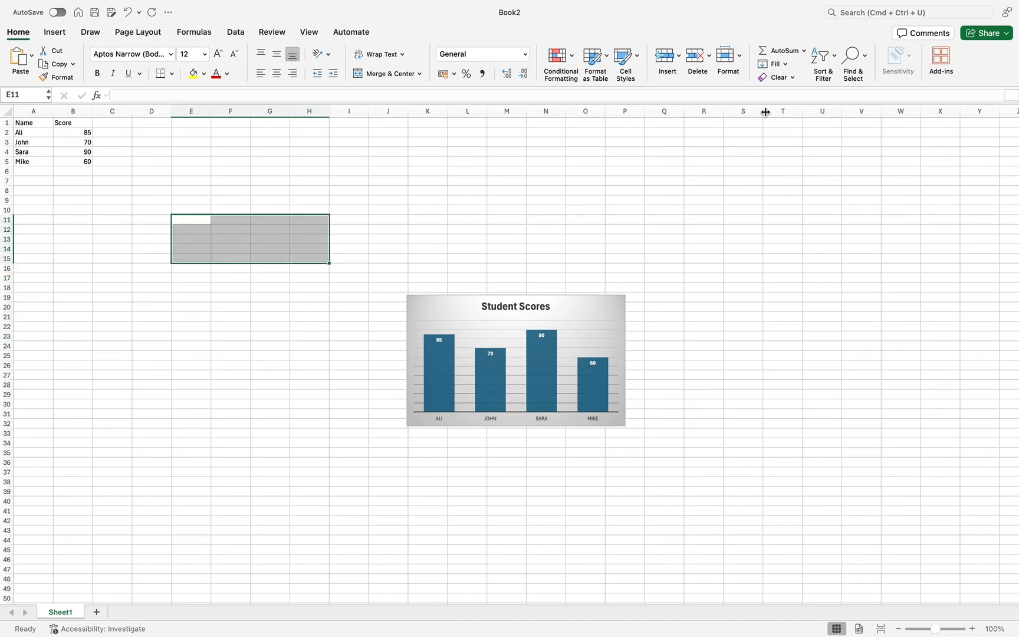